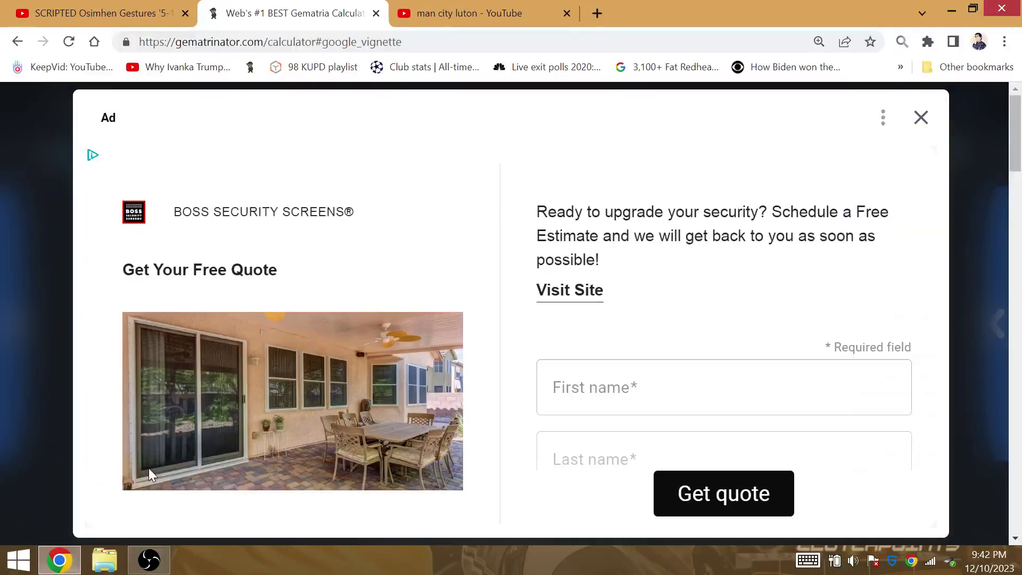
Close the ad overlay to reveal 'the ravens' values: Ordinal 112, Reduction 40, Reverse 131, Reverse Reduction 50.
click(921, 119)
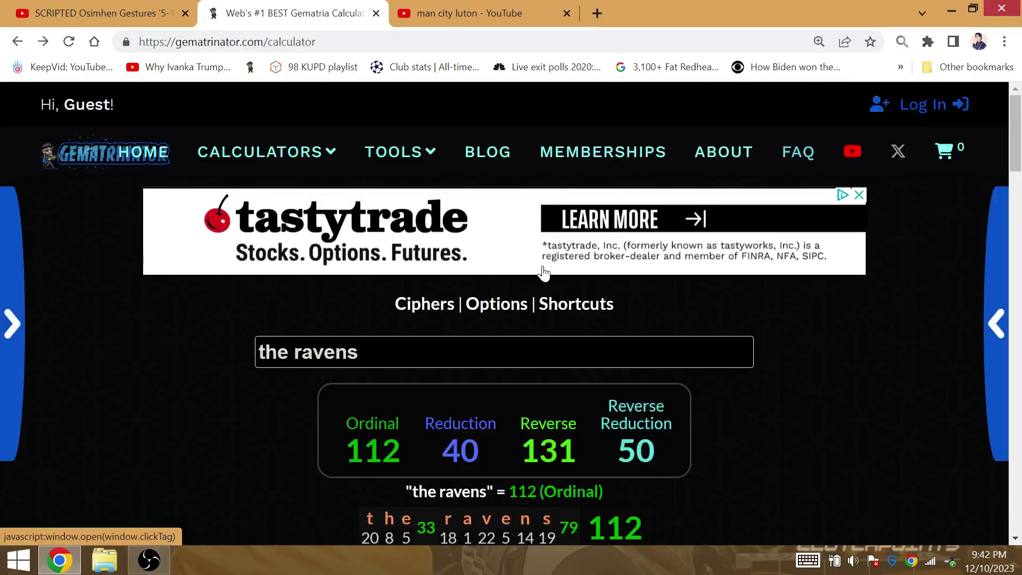